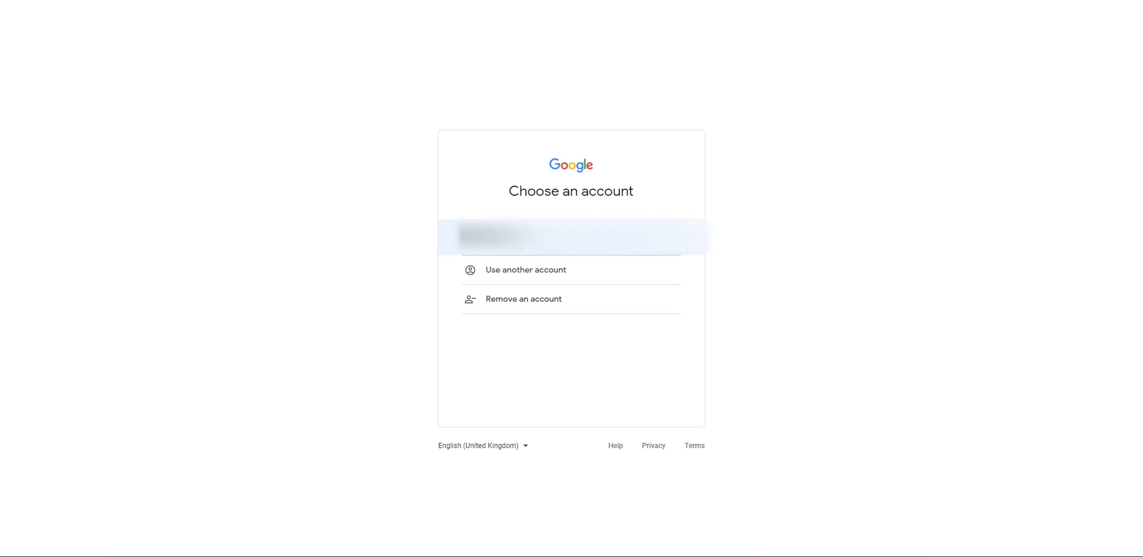
- Sign in to the saved Google account with its password and open the account's own YouTube channel page
left_click(519, 239)
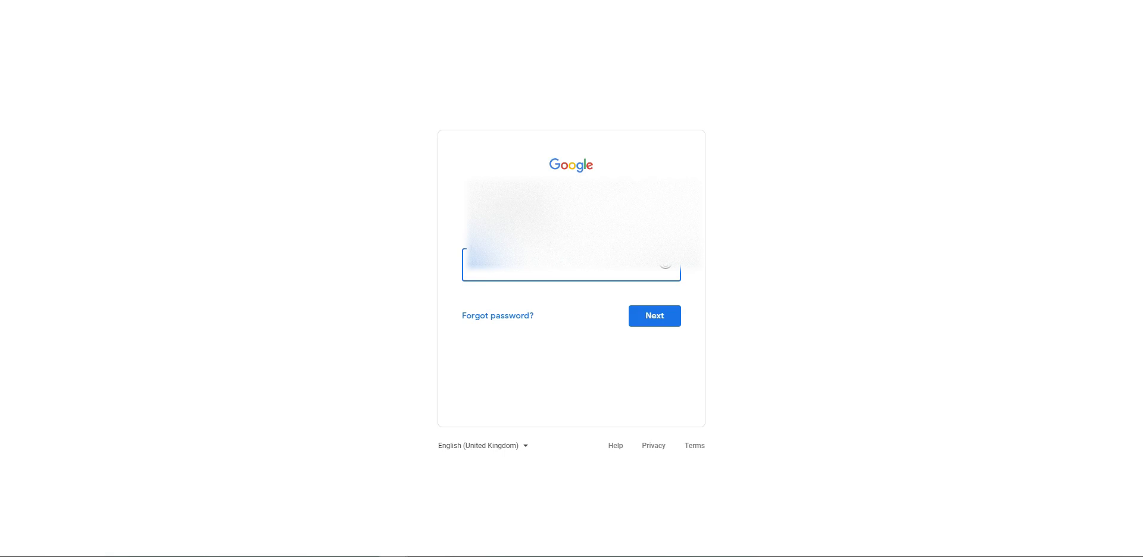
left_click(665, 318)
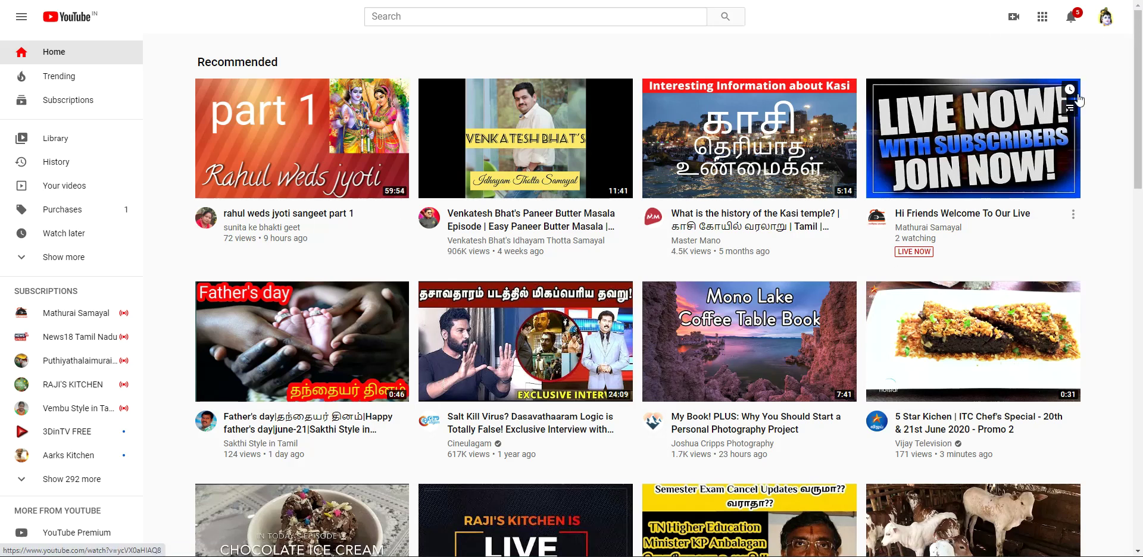
left_click(1105, 21)
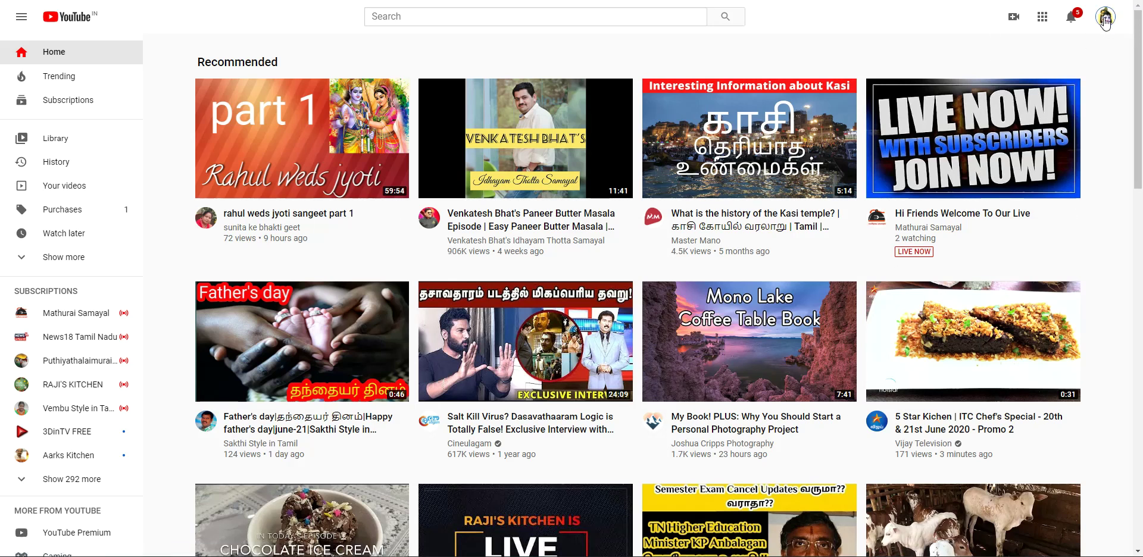
left_click(1020, 97)
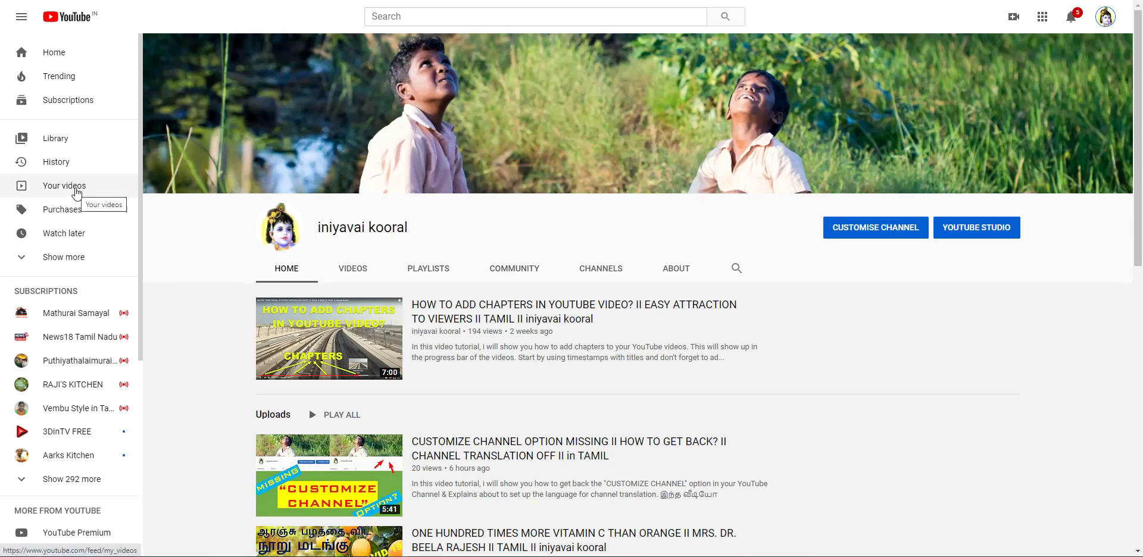
- Open "Amazing Street Food In India - part #3" from the home feed, pause it, examine the area below the player and return
left_click(67, 17)
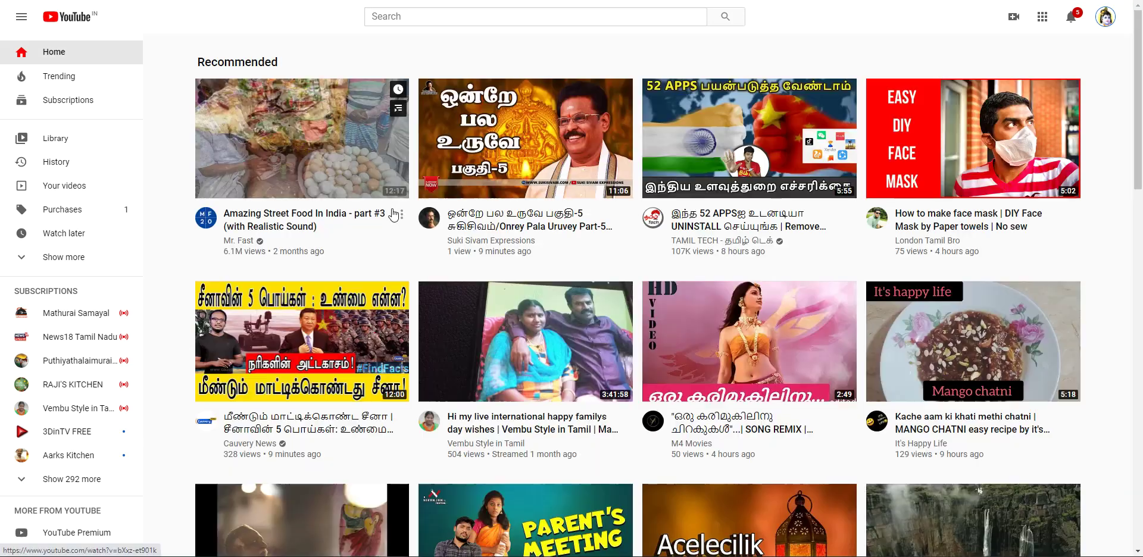
scroll(289, 303, "down", 1)
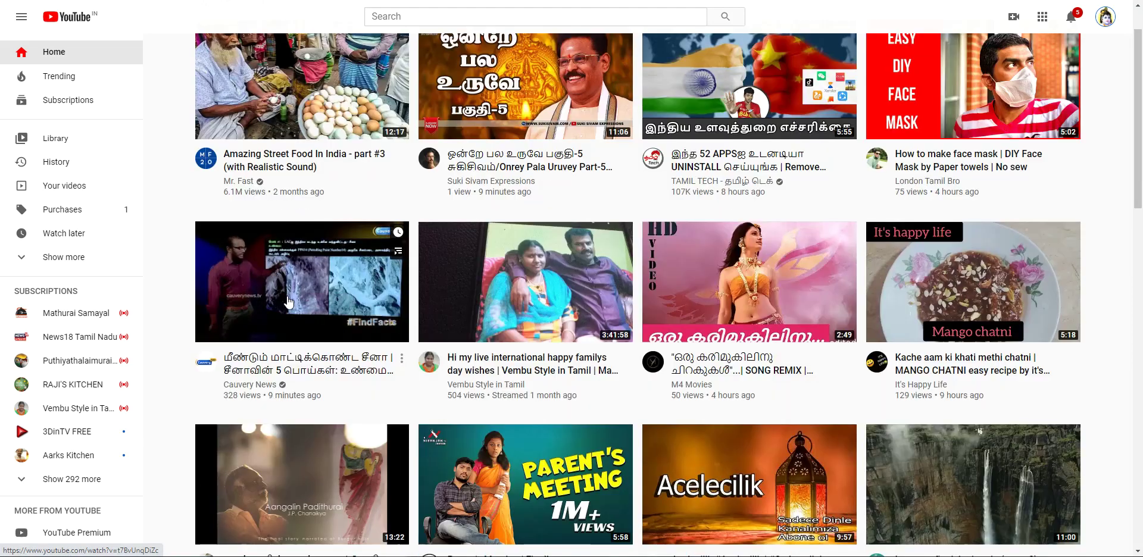
left_click(292, 156)
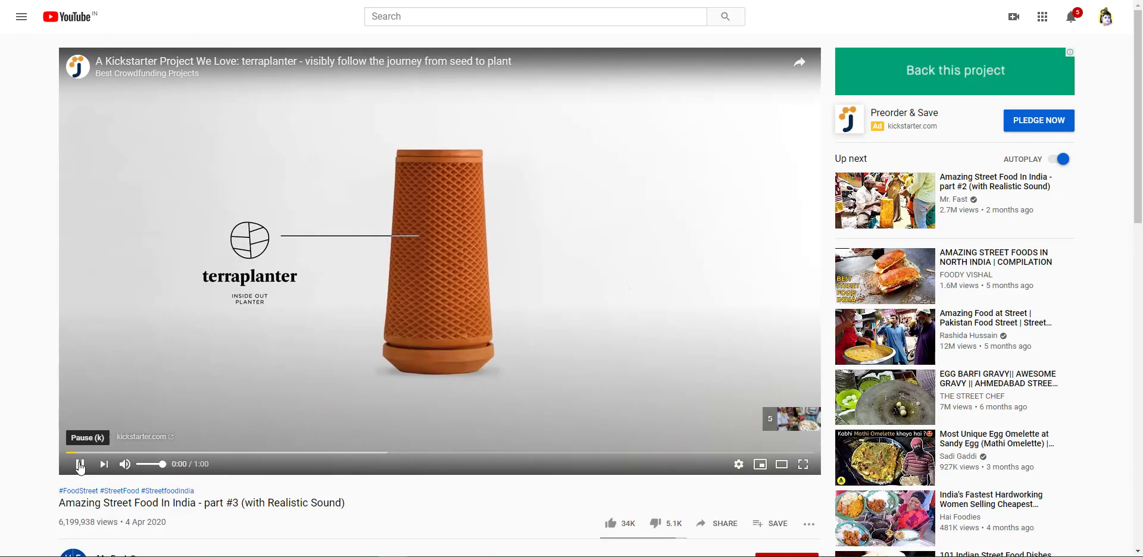
left_click(80, 464)
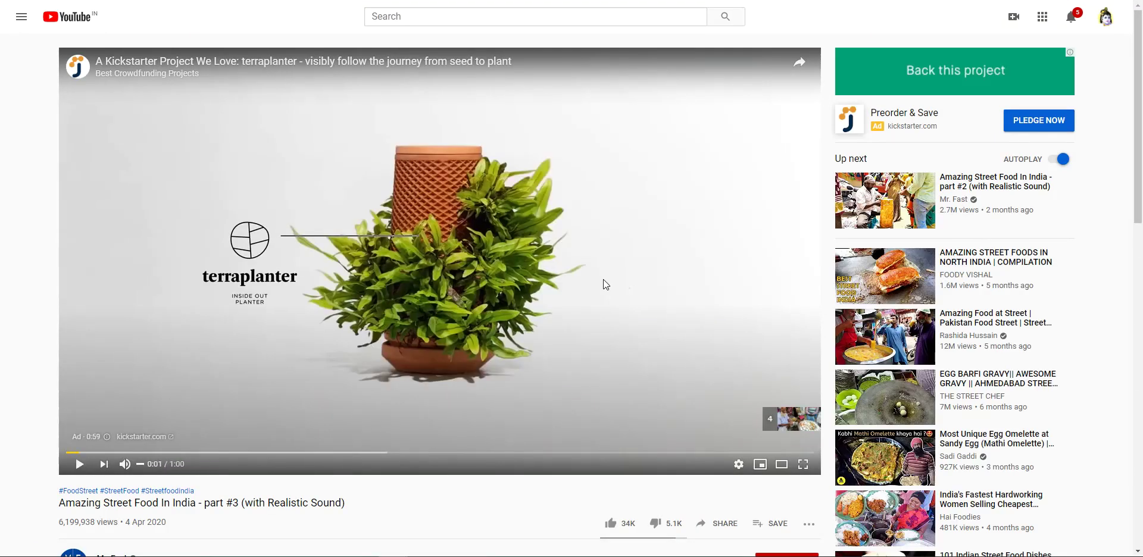
scroll(545, 323, "down", 5)
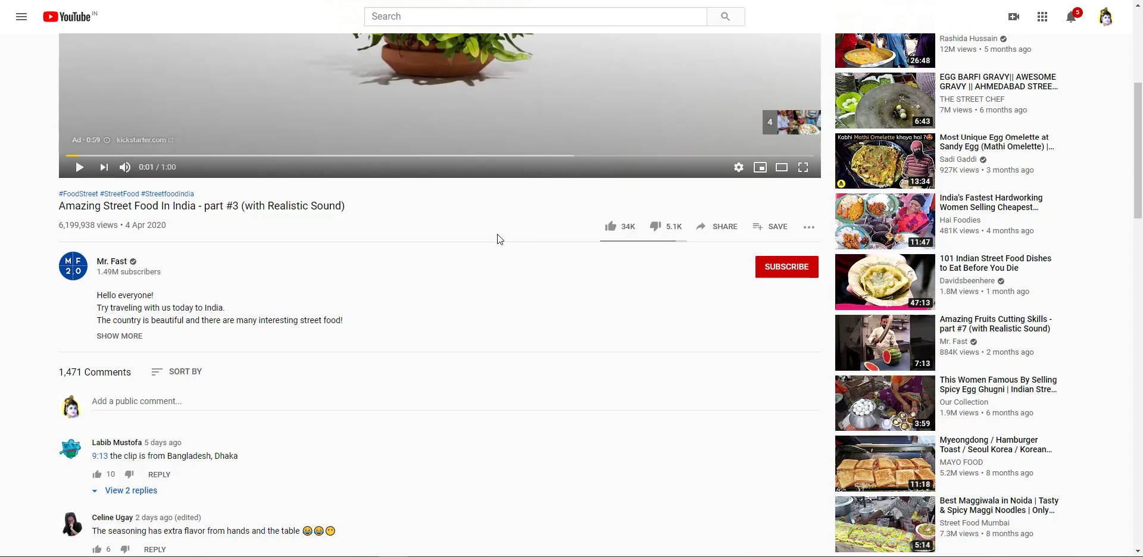
scroll(374, 262, "up", 5)
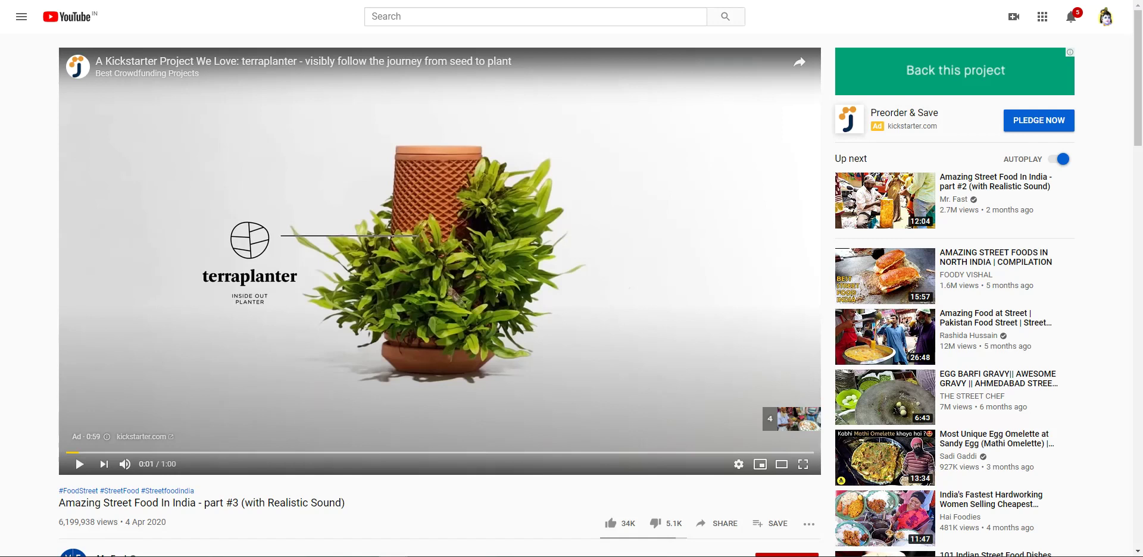
key("alt+Left")
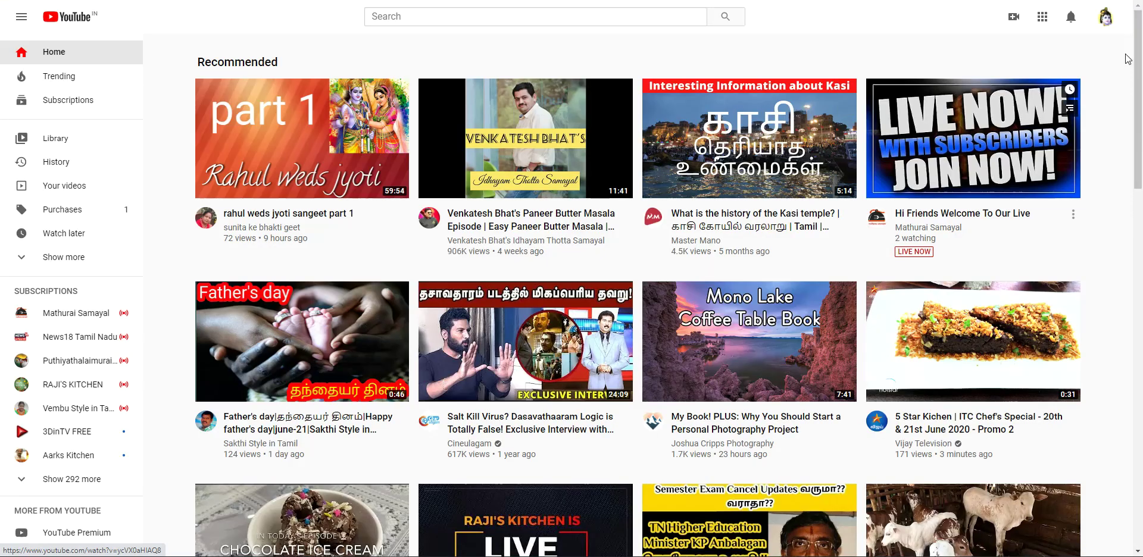
- Open the channel's customisation page and start editing the links of its channel art
left_click(1105, 16)
left_click(1019, 94)
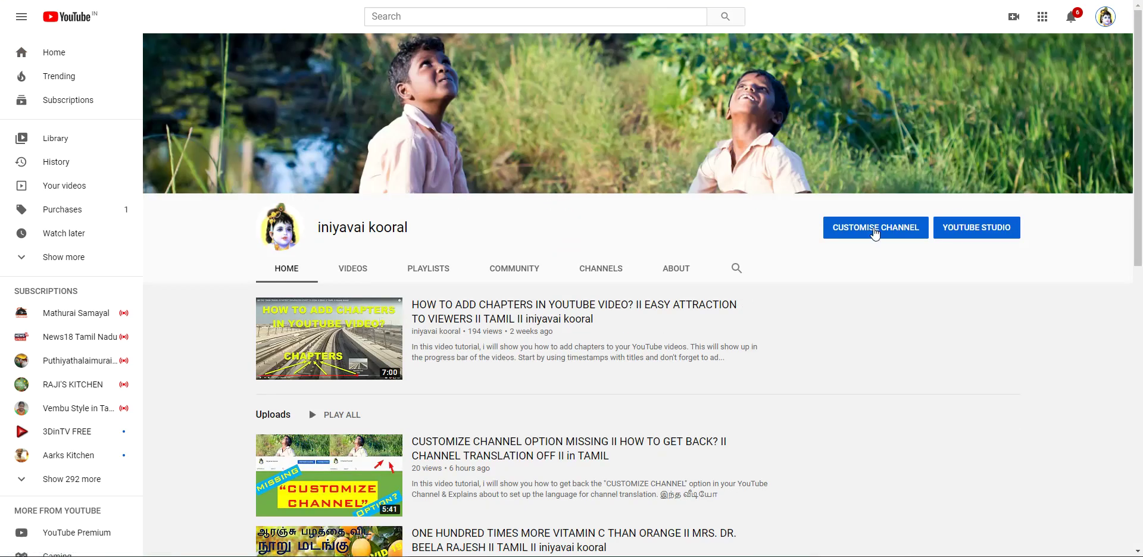
left_click(874, 229)
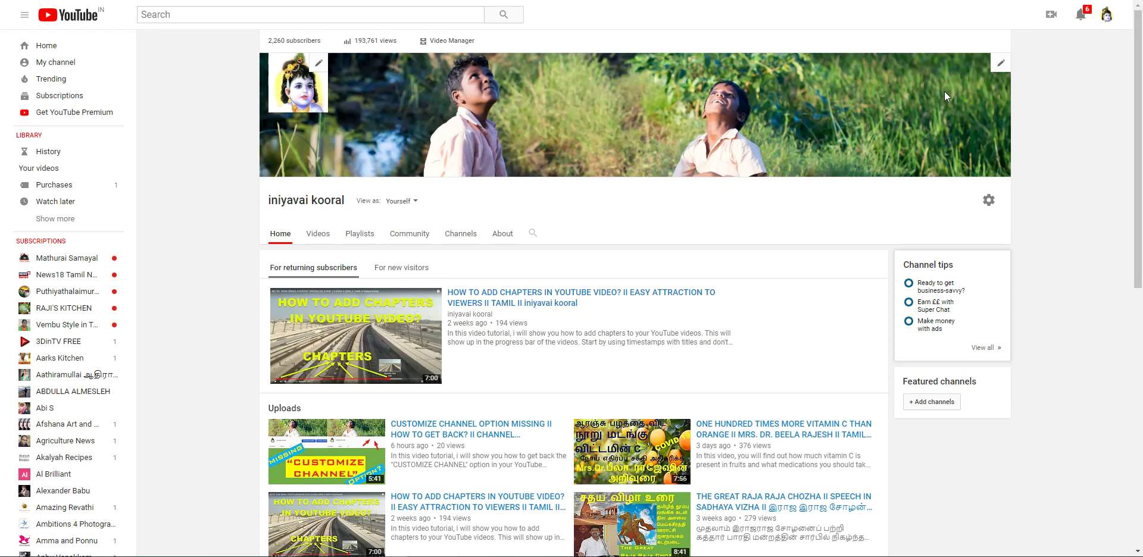
left_click(1002, 68)
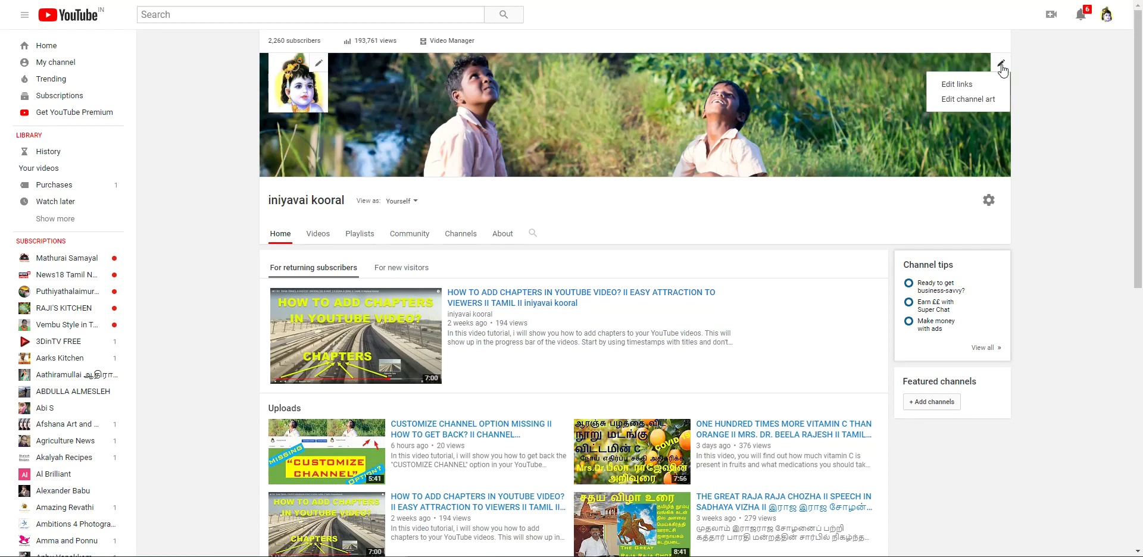
left_click(969, 84)
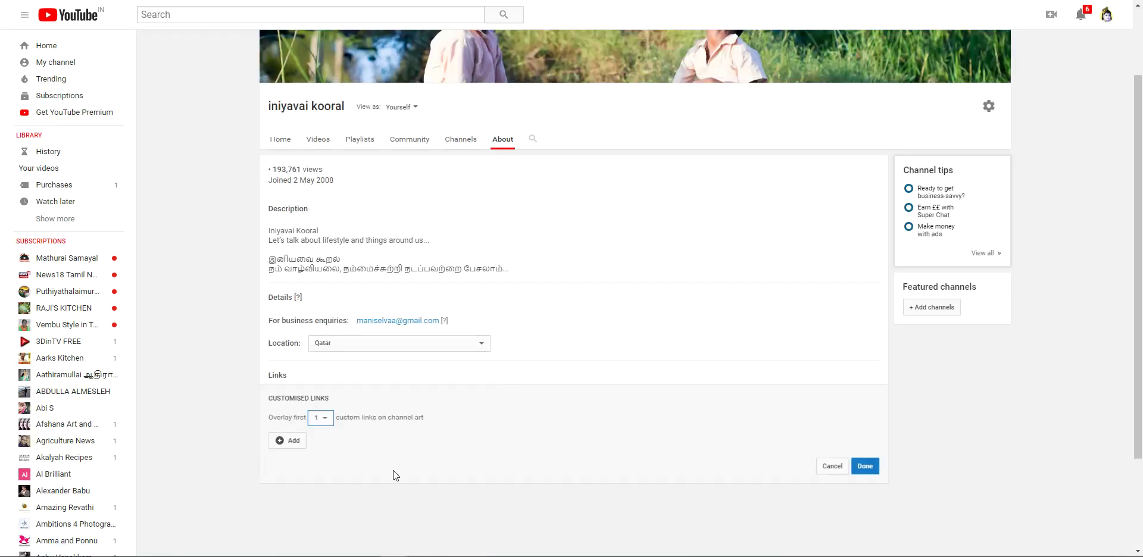
- Examine the choices for how many custom links overlay the channel art, keeping 1, and review the banner area
left_click(331, 418)
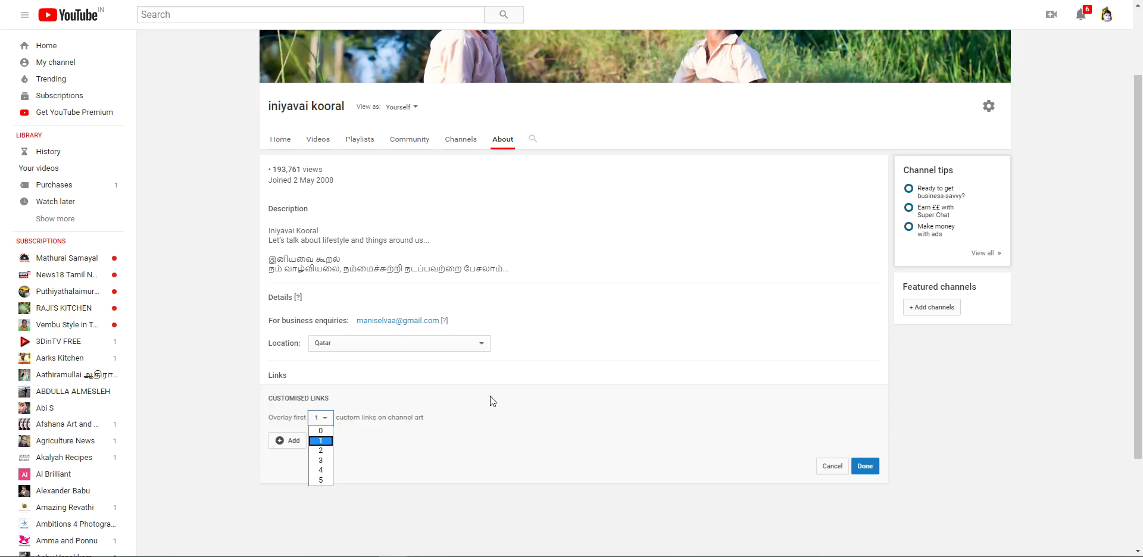
left_click(325, 419)
left_click(325, 419)
left_click(419, 397)
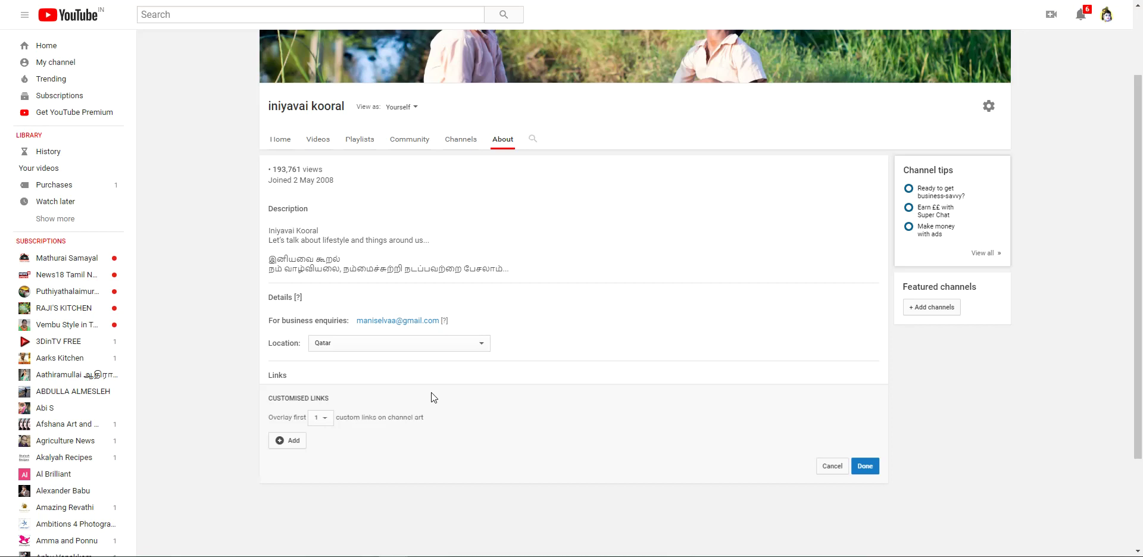
scroll(734, 196, "up", 2)
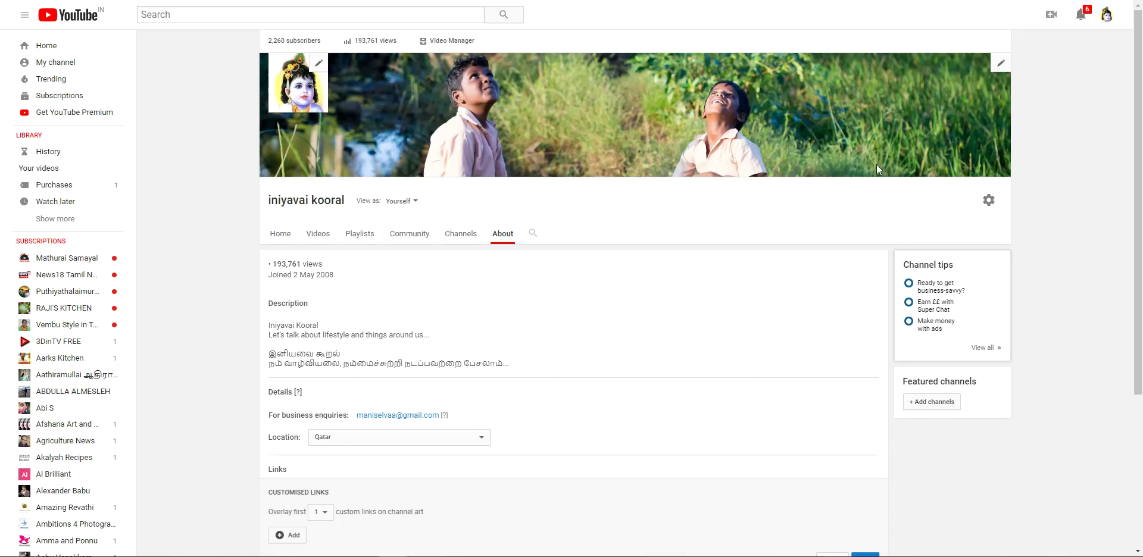
scroll(473, 335, "down", 3)
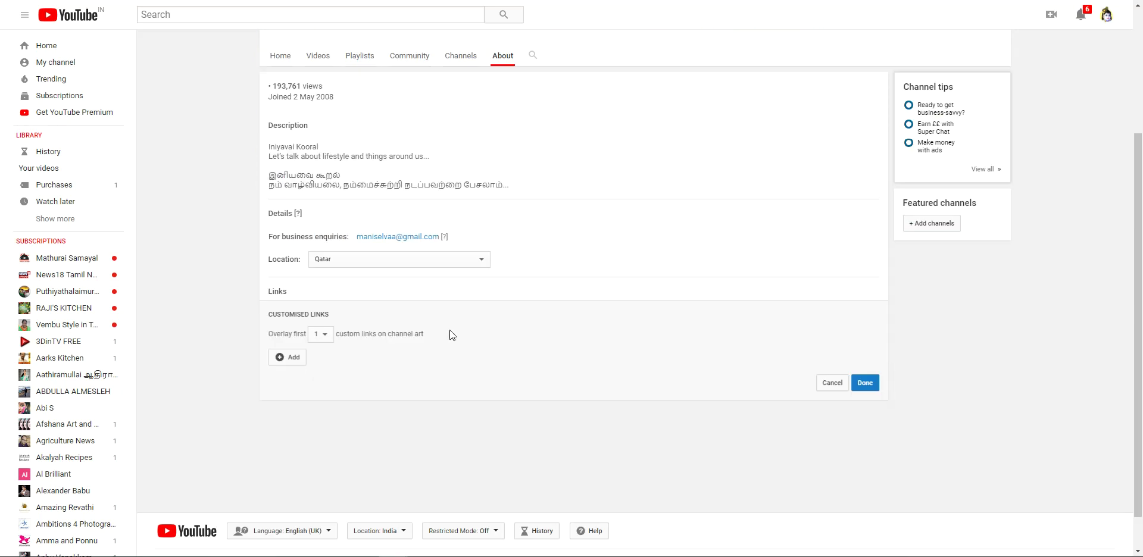
left_click(294, 359)
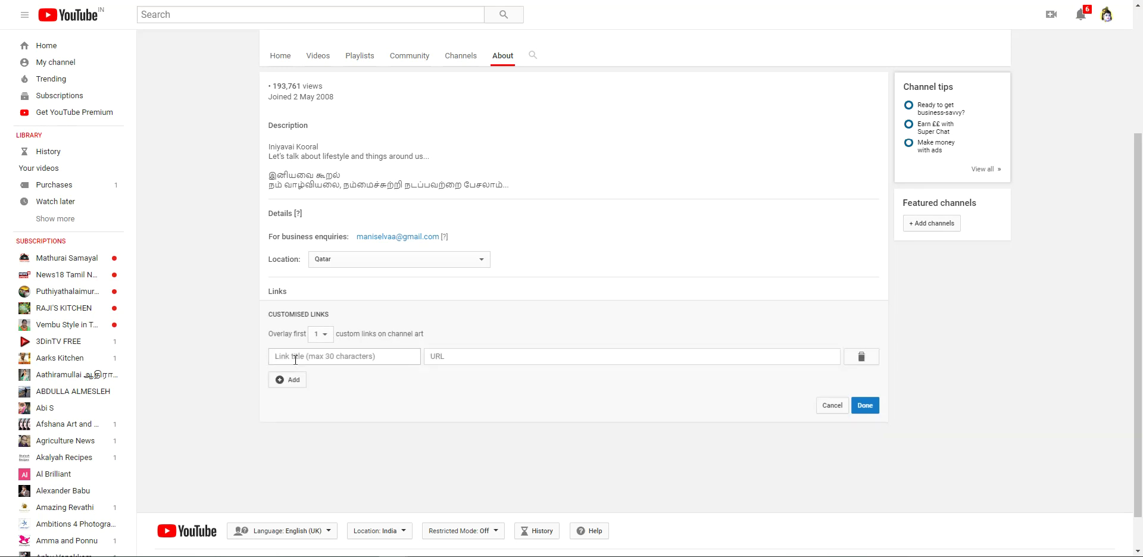
left_click(355, 357)
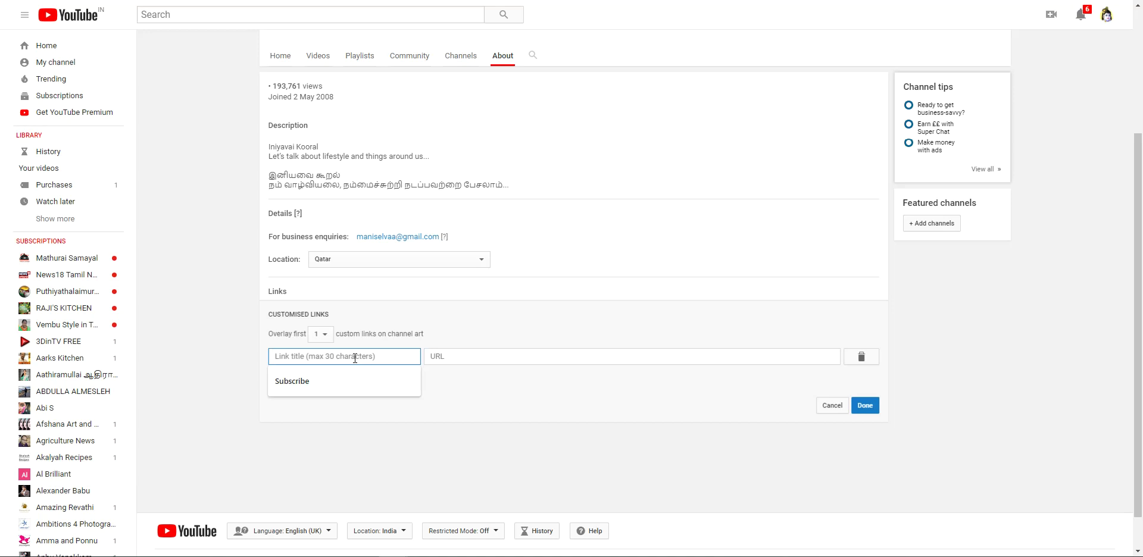
left_click(305, 381)
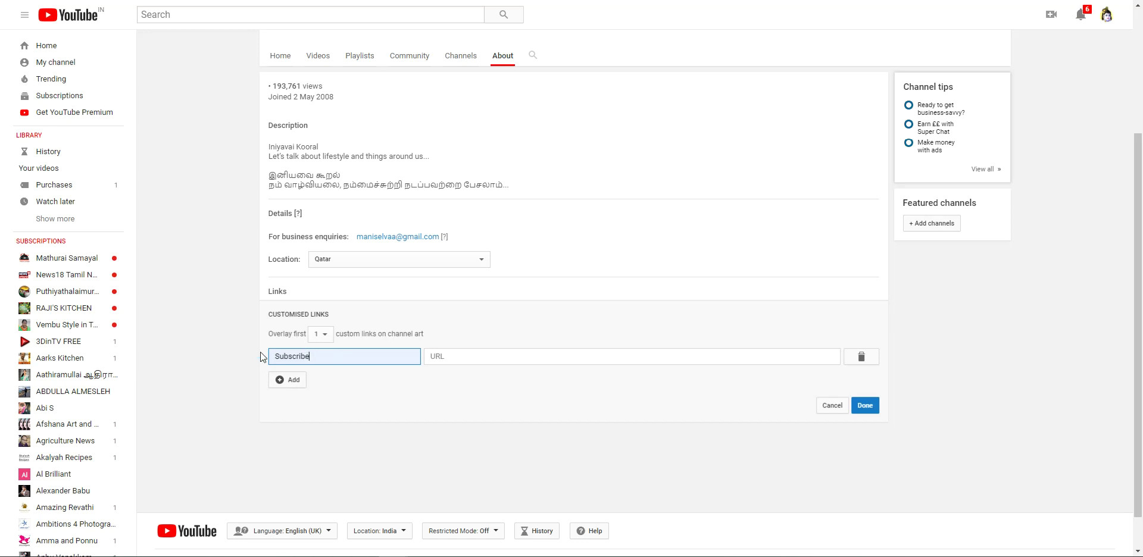
scroll(302, 342, "up", 2)
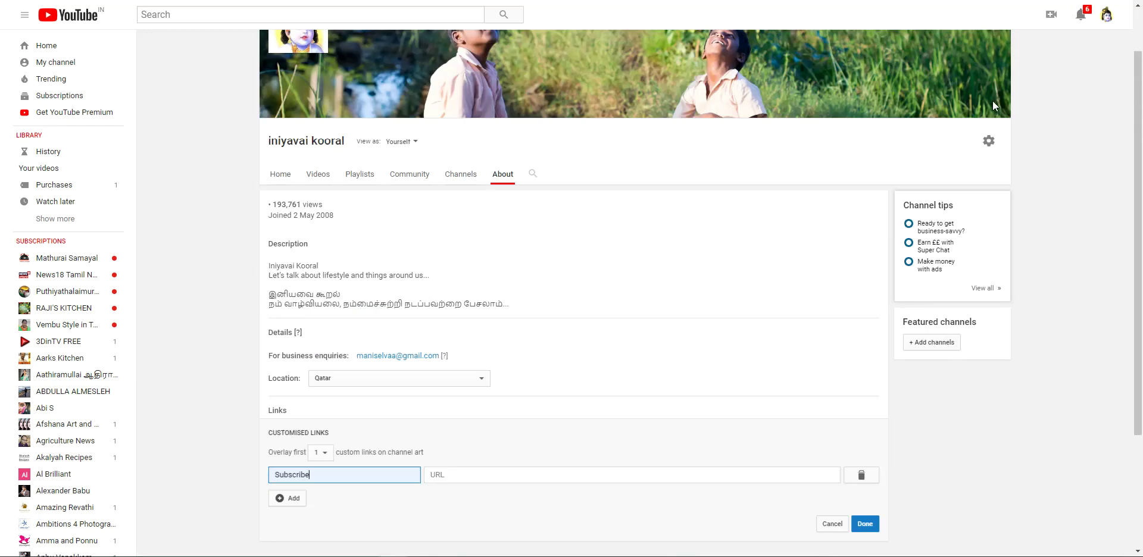
left_click(440, 476)
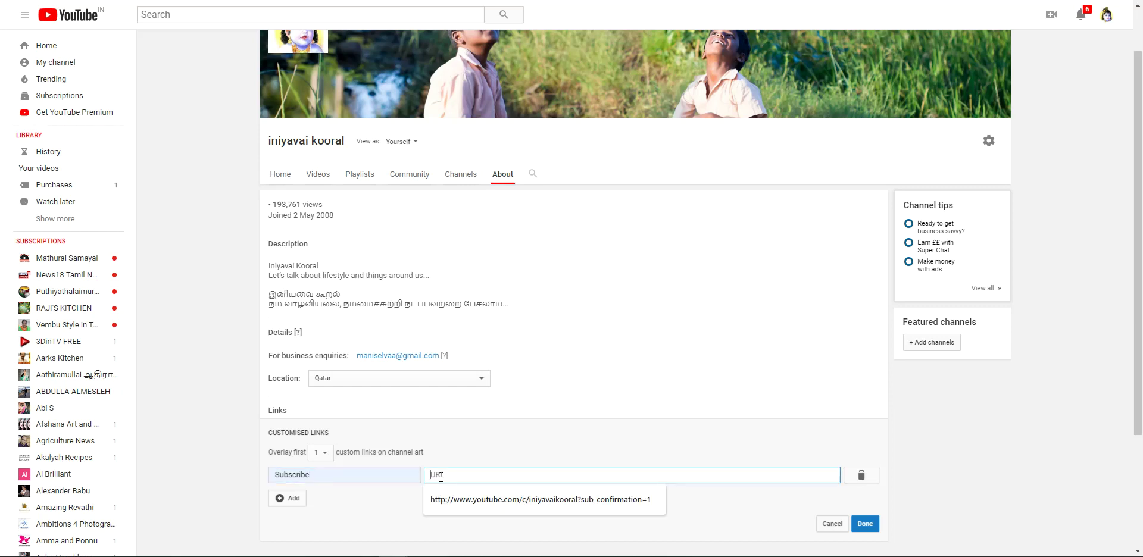
left_click(494, 502)
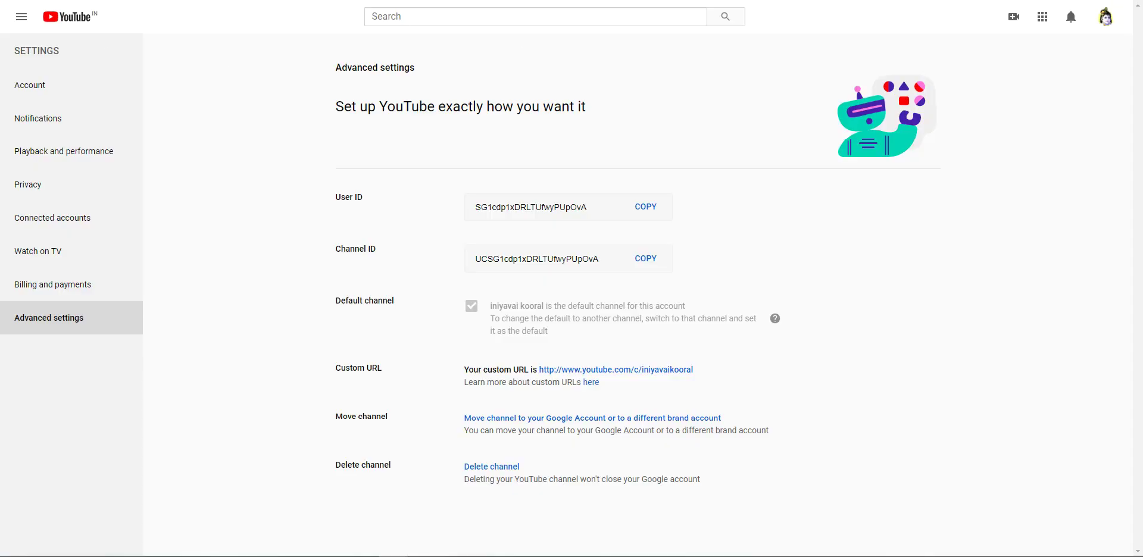
- Look up the channel's custom URL in the advanced account settings
left_click(1105, 18)
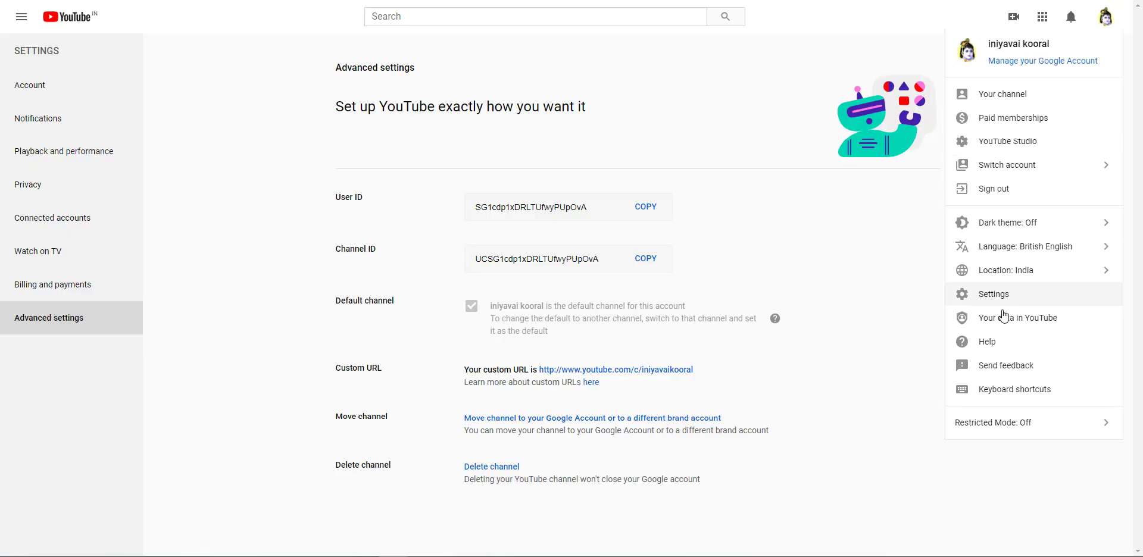
left_click(993, 294)
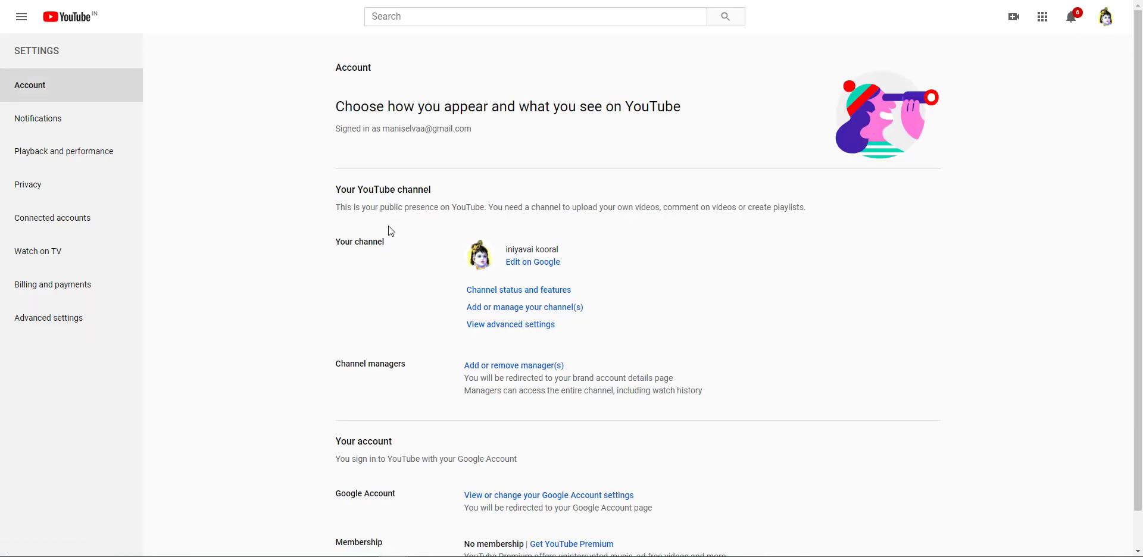
scroll(423, 272, "down", 1)
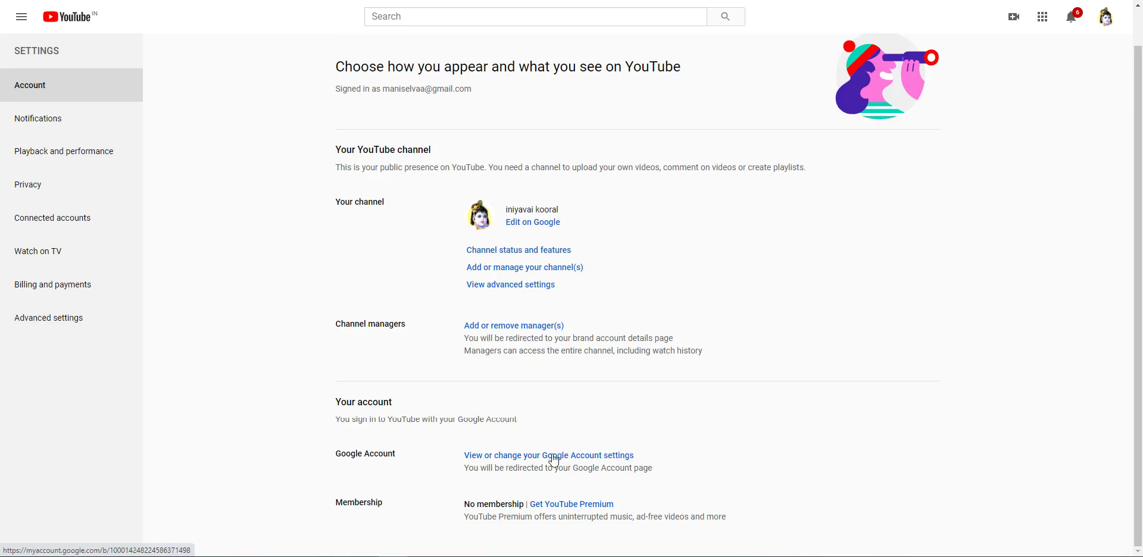
left_click(513, 285)
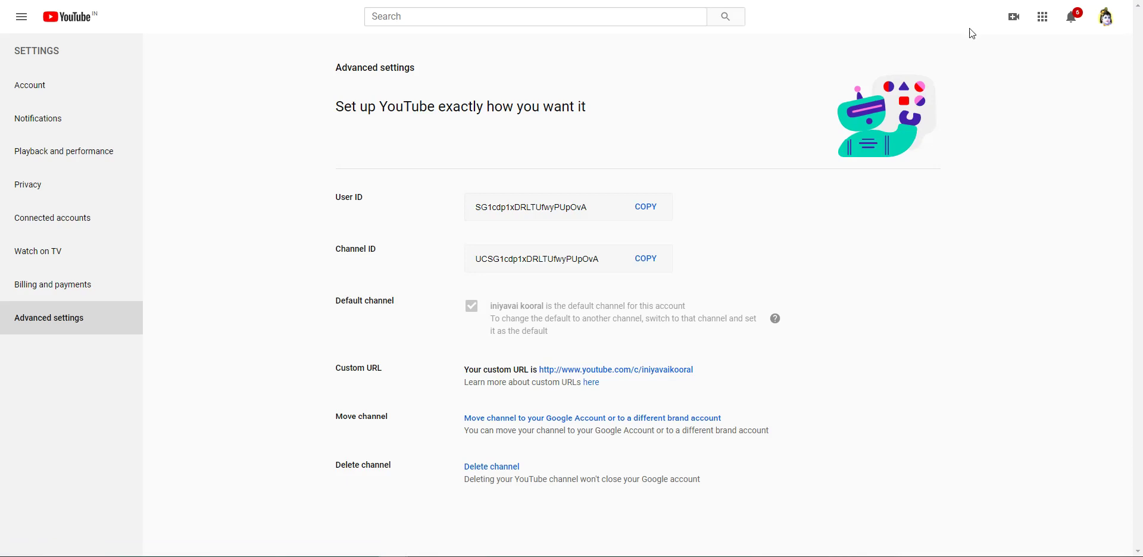
- Open the channel page and copy its web address without the ?view_as=subscriber ending
left_click(1105, 18)
left_click(976, 92)
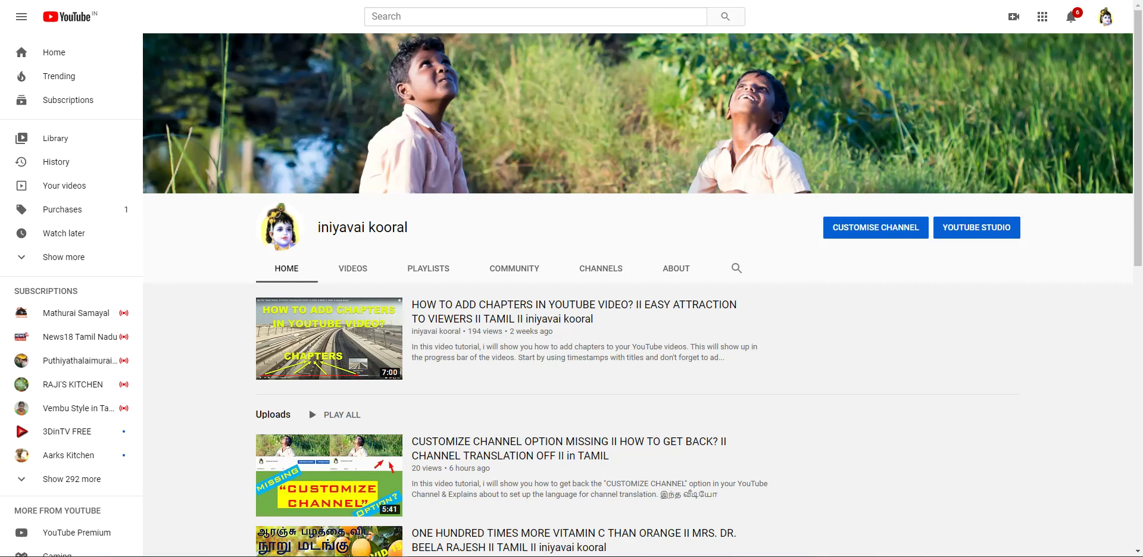
key("F11")
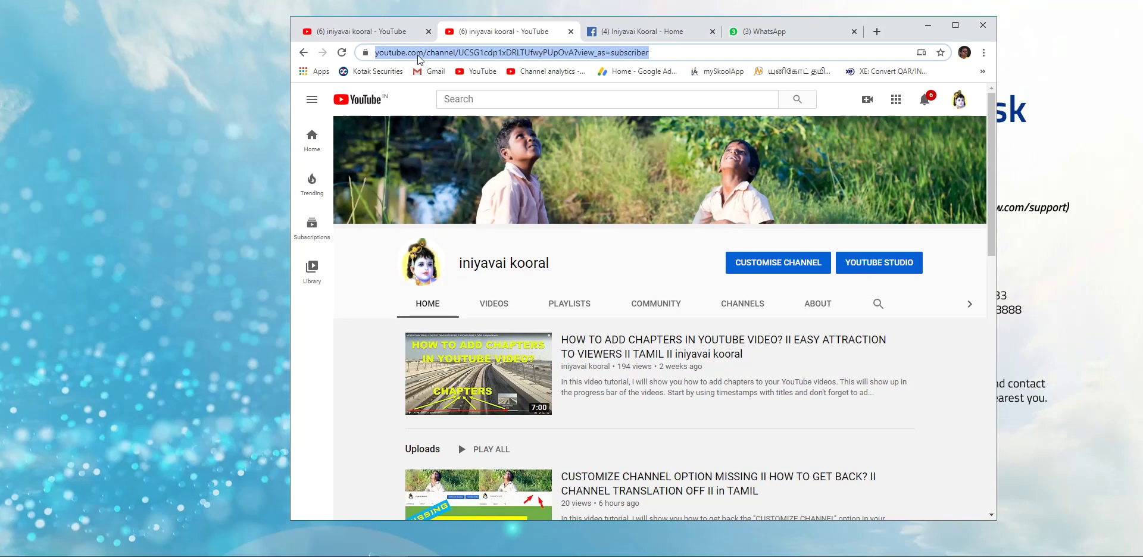
left_click(582, 53)
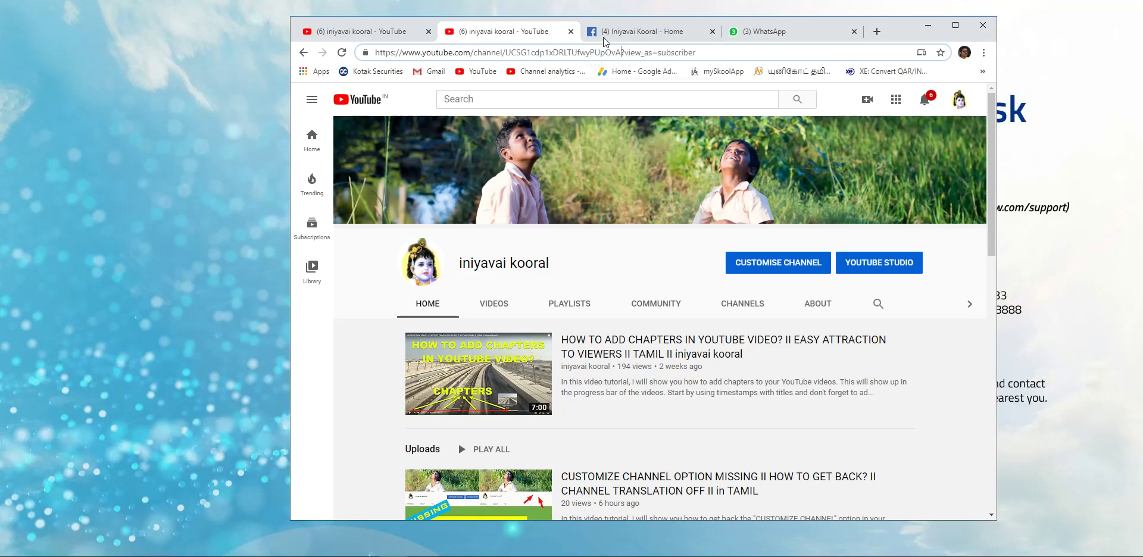
key("shift+Home")
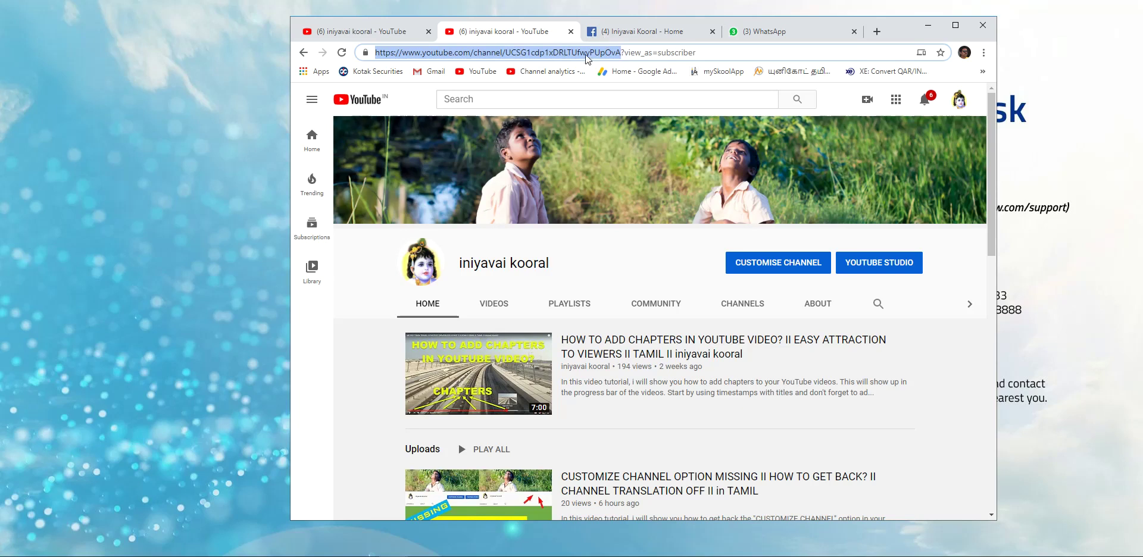
right_click(586, 53)
left_click(637, 143)
left_click(954, 25)
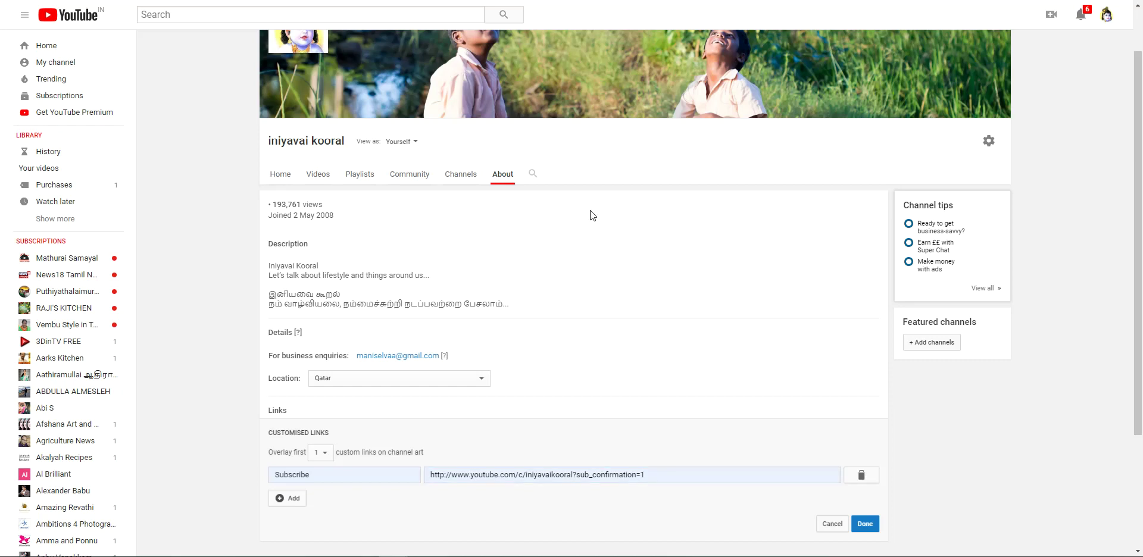
left_click_drag(667, 475, 430, 463)
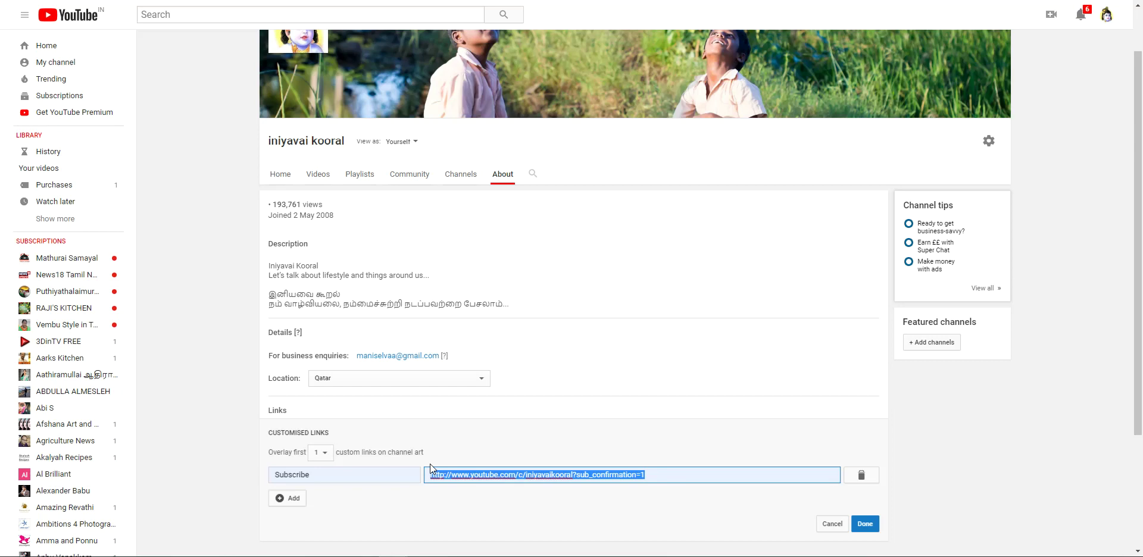
key("ctrl+v")
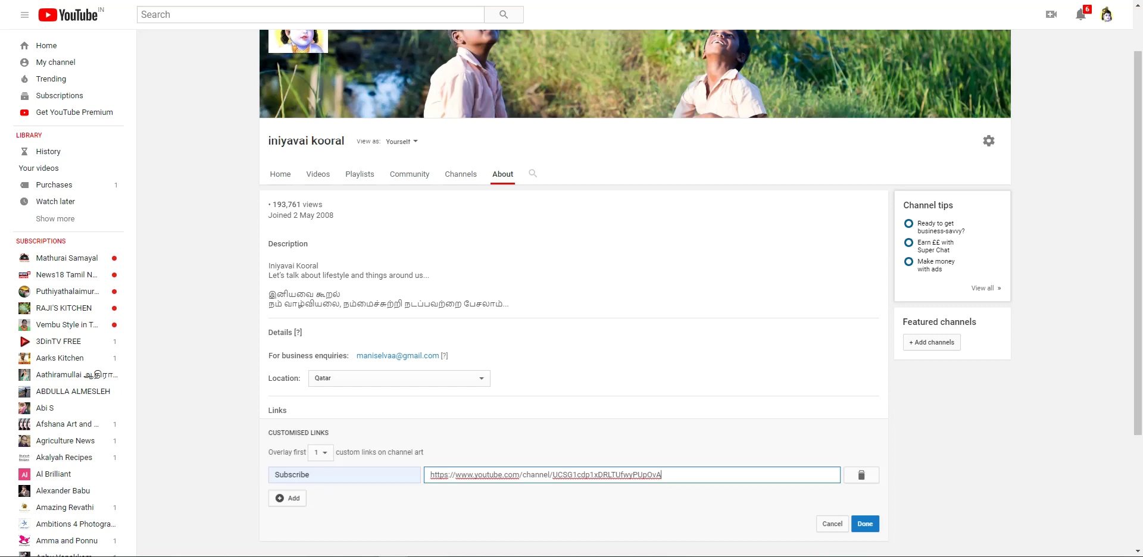
left_click(393, 556)
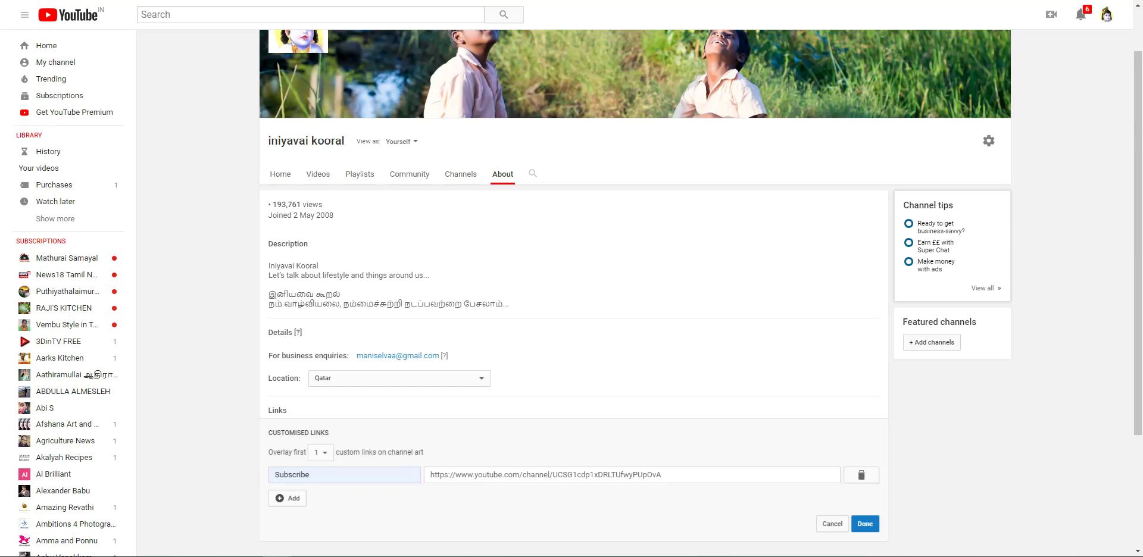
left_click(716, 478)
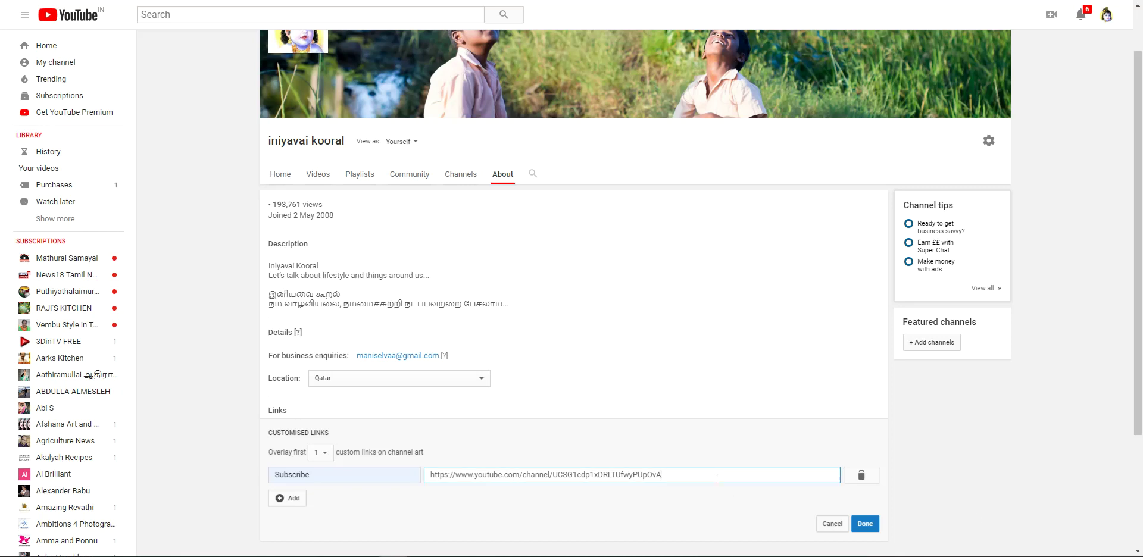
key("ctrl+v")
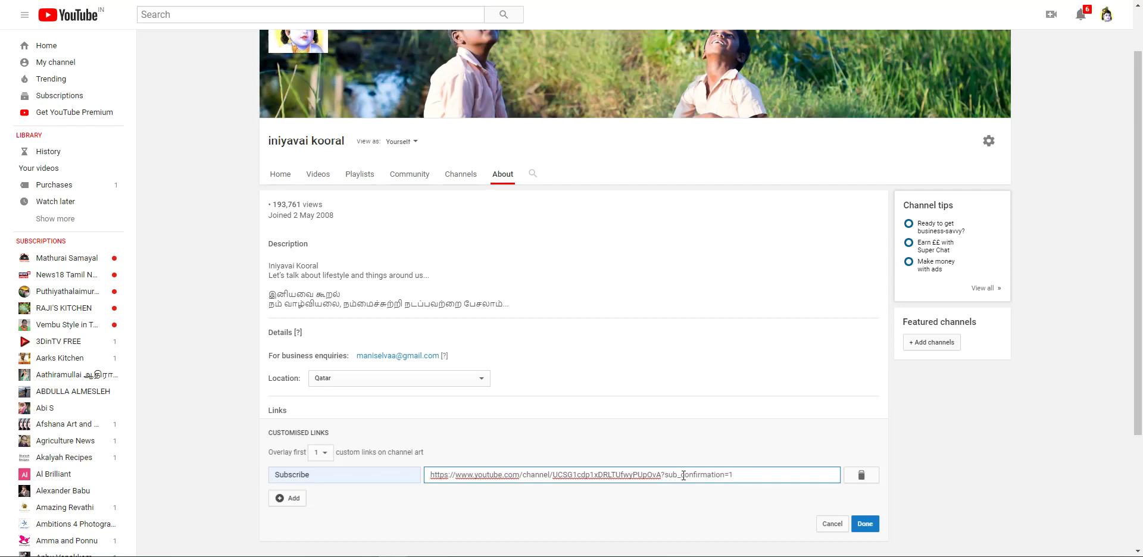
key("BackSpace")
type("1")
left_click(864, 525)
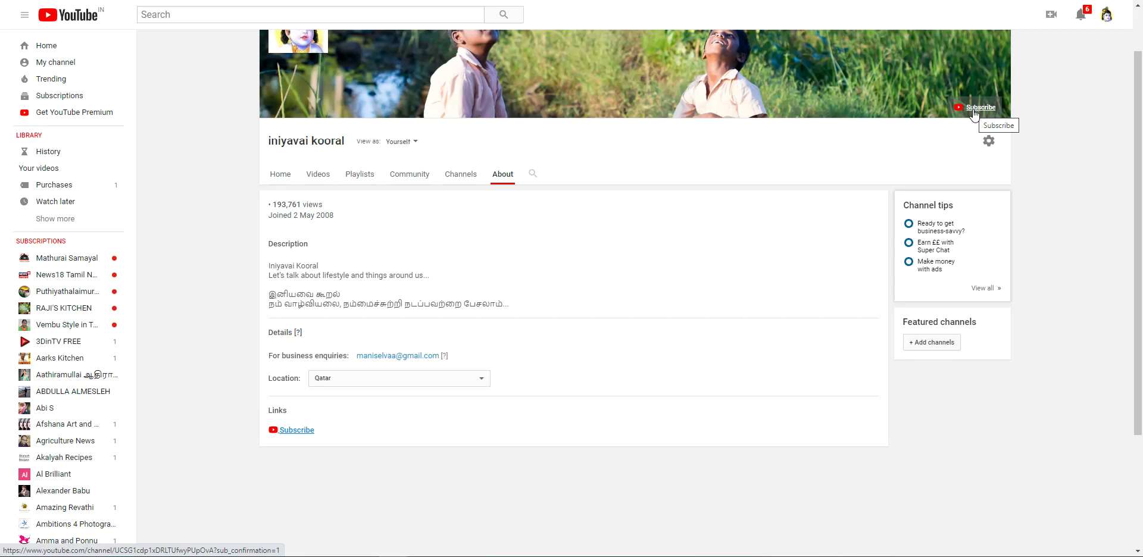
scroll(597, 204, "up", 1)
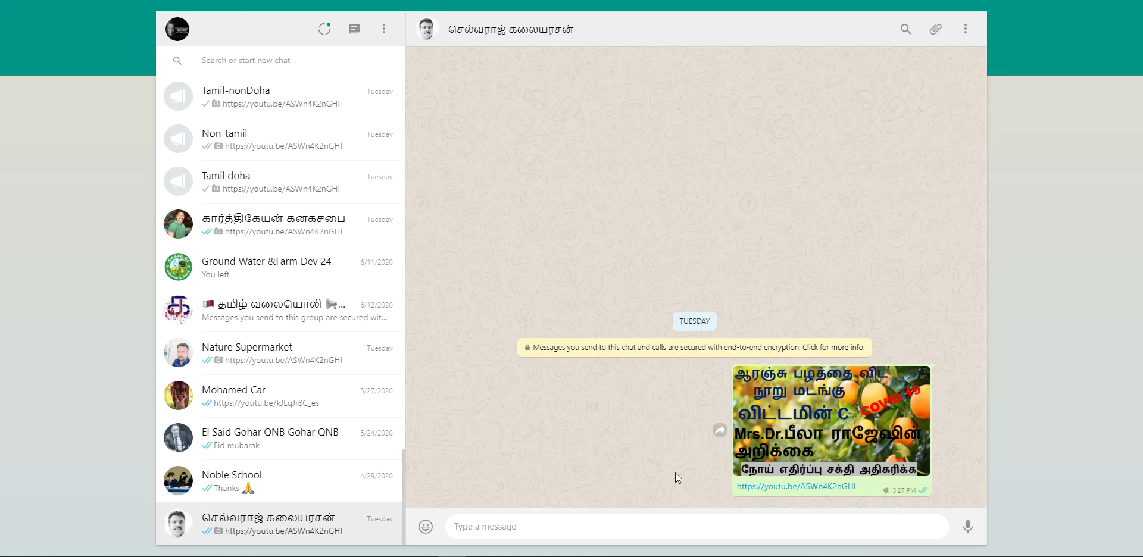
type("?sub_confirmation=1")
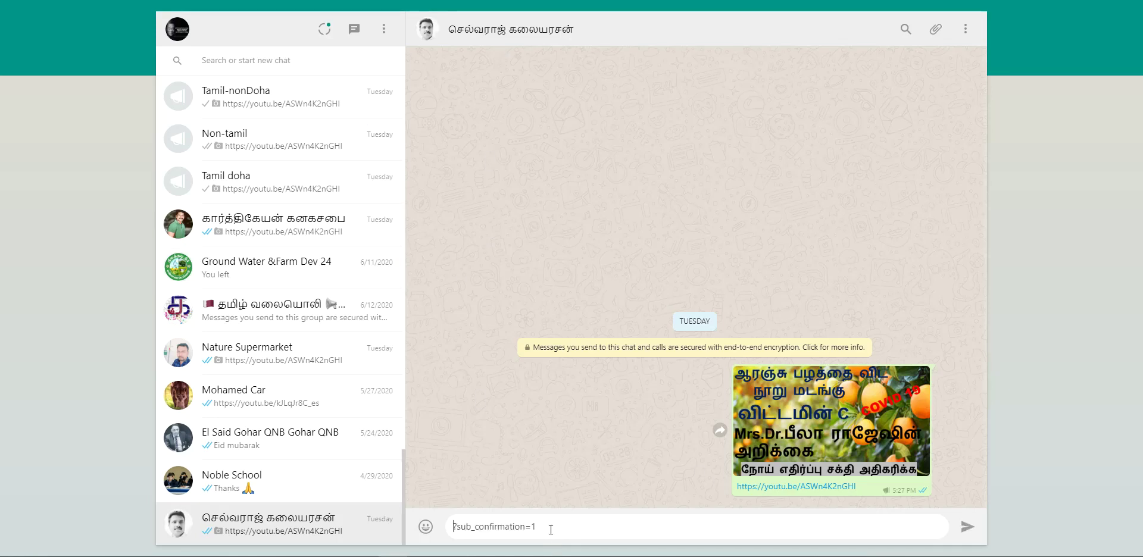
key("ctrl+a")
key("BackSpace")
type("https://www.youtube.com/channel/UCSG1cdp1xDRLTUfwyPUpOvA?sub_confirmation=1")
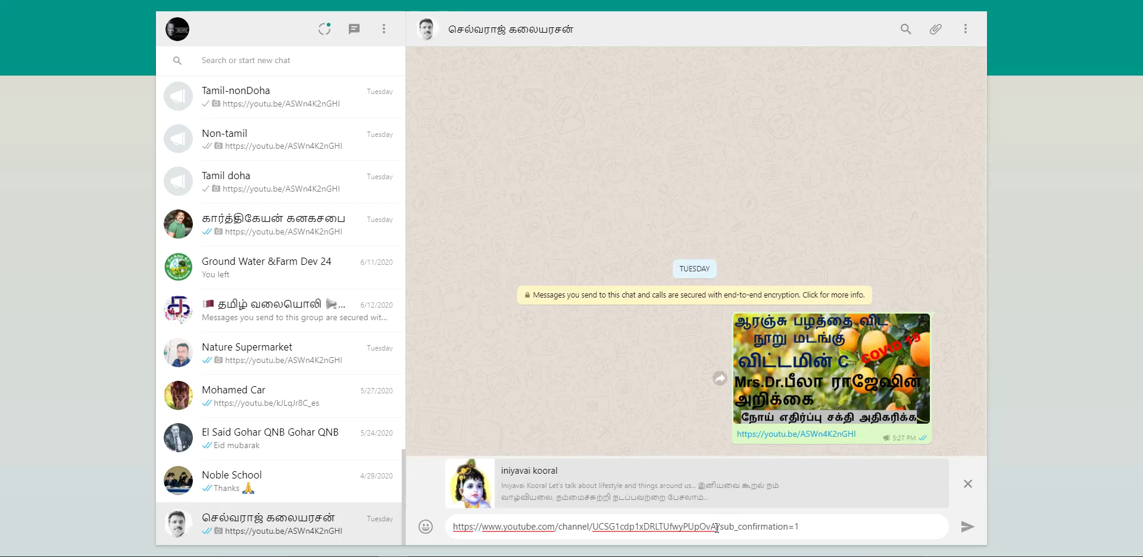
left_click_drag(717, 528, 808, 528)
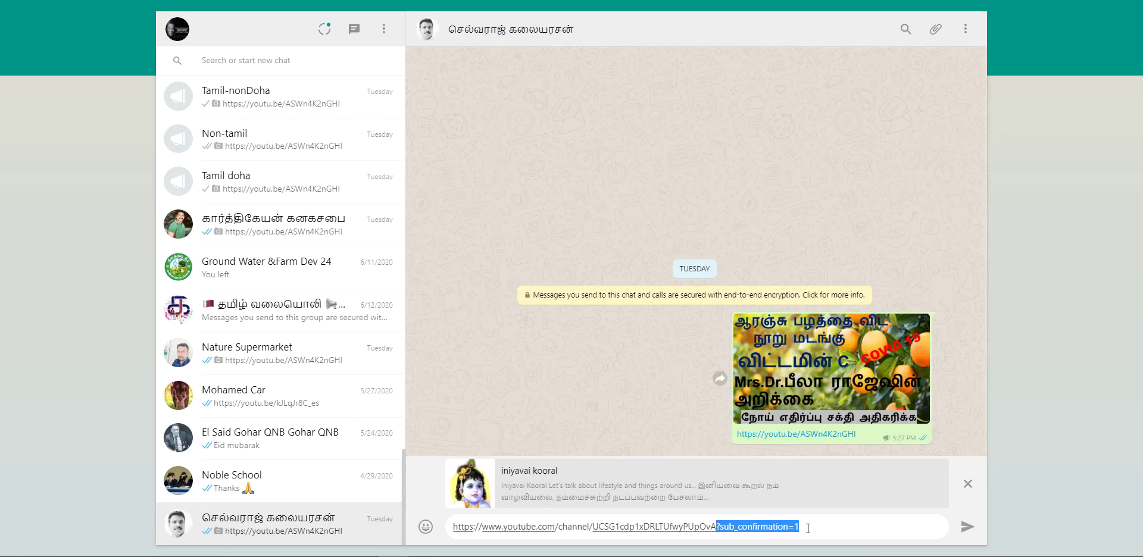
left_click(967, 526)
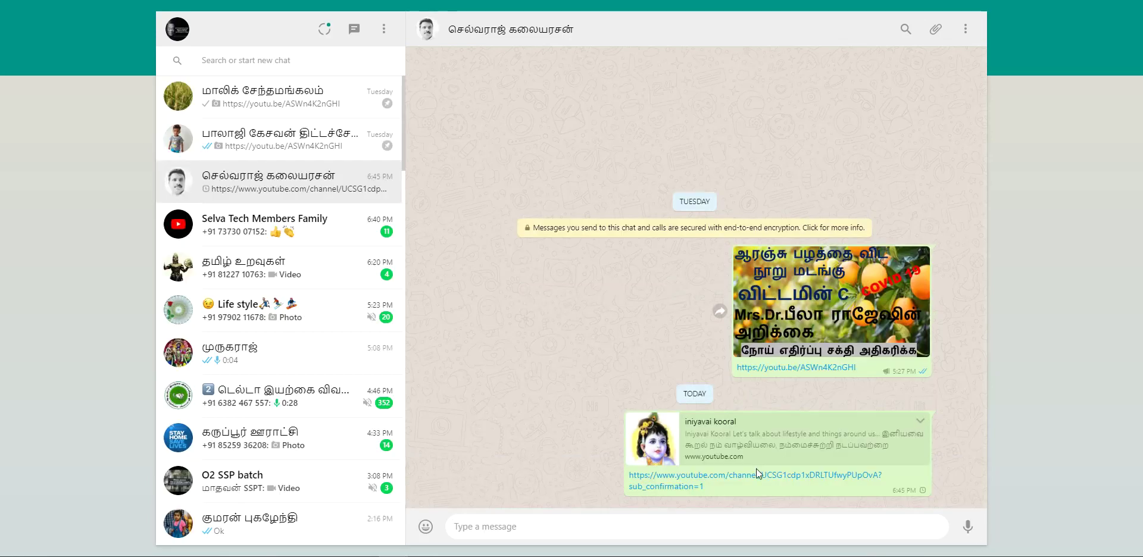
- Test the channel link sent in the chat by opening it, and decline the channel subscription
left_click(720, 477)
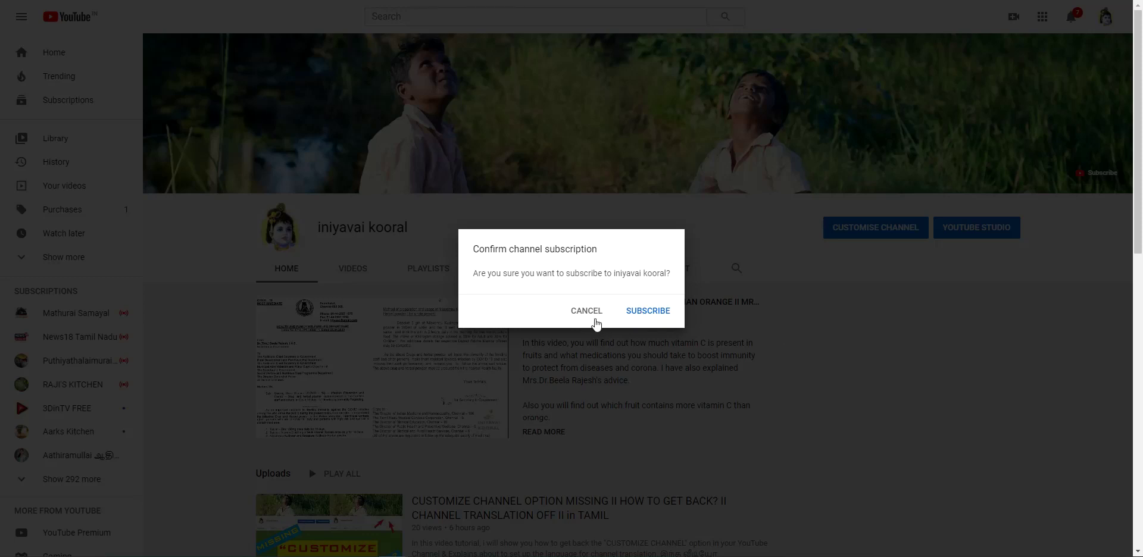
left_click(586, 310)
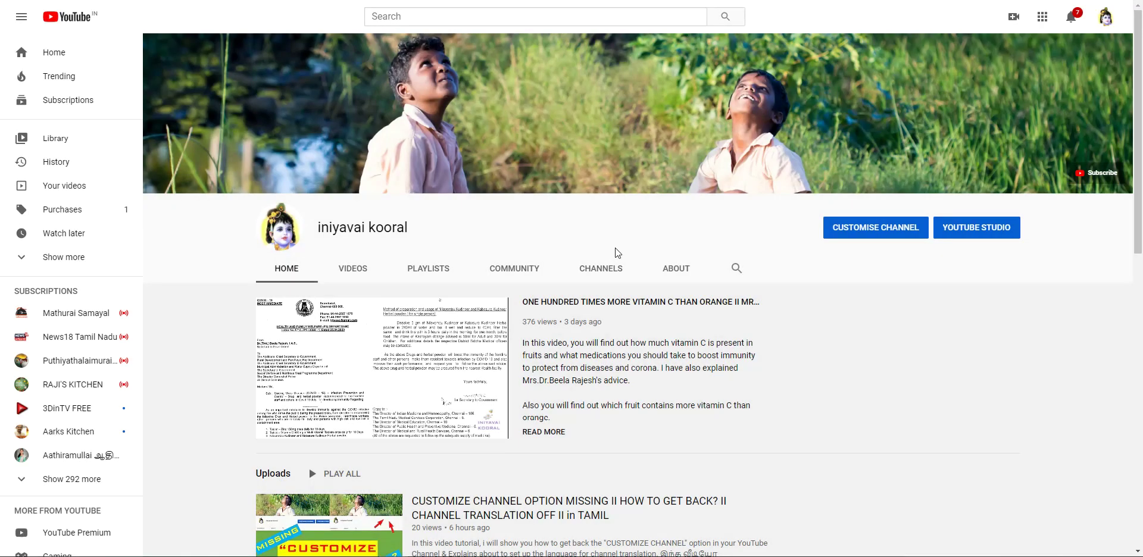